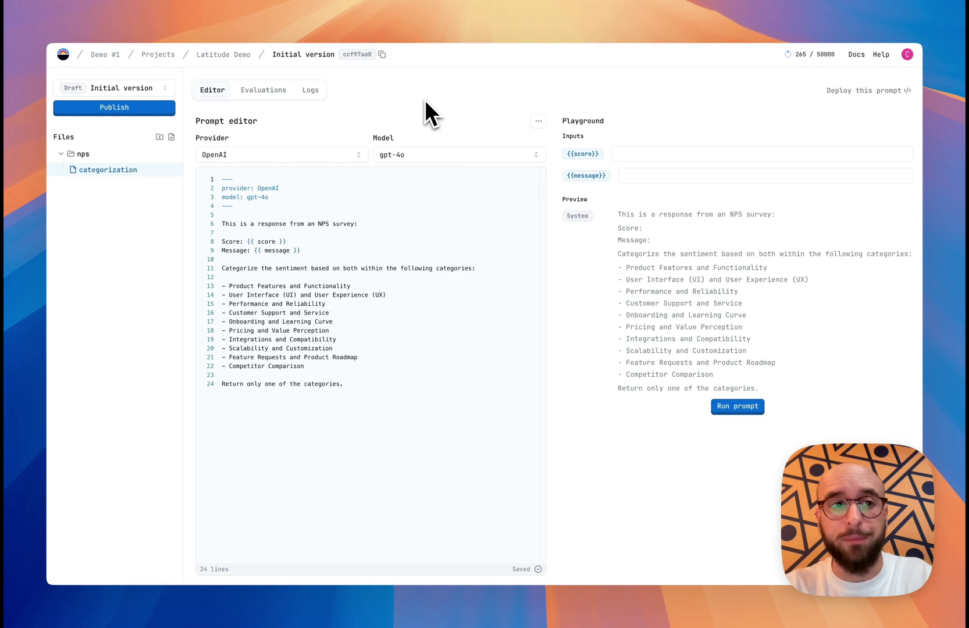
# Open the versions list for the NPS prompt, showing only the draft 'Initial version'
pyautogui.click(122, 88)
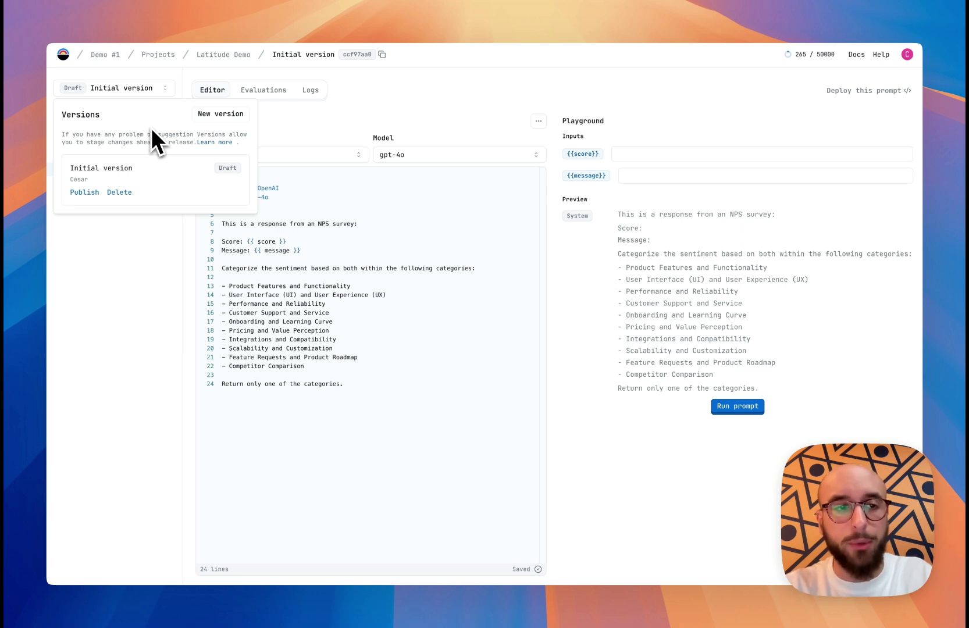
# Dismiss the versions popover to return to the gpt-4o categorization prompt draft
pyautogui.click(125, 234)
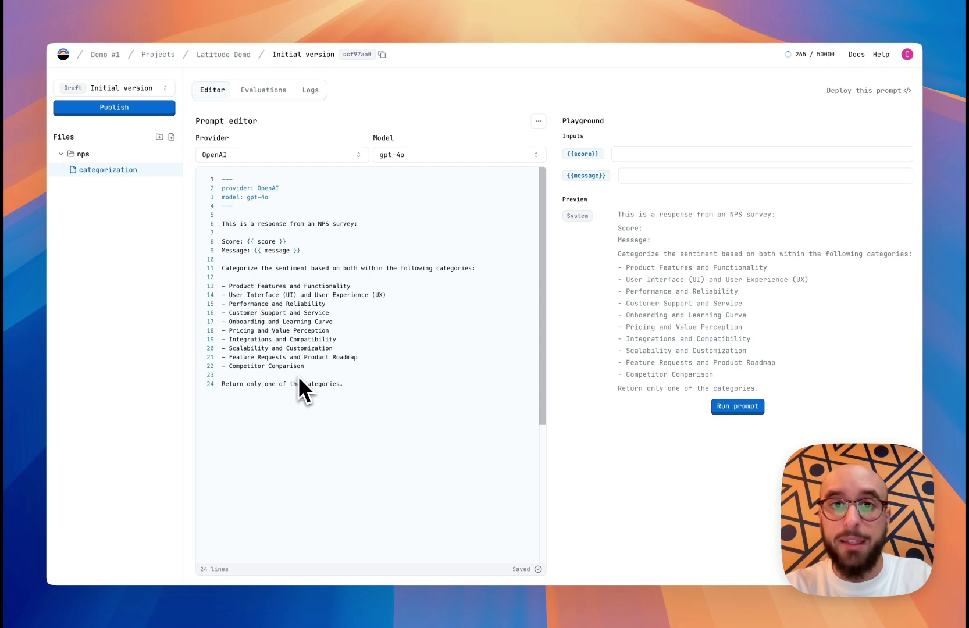
# Run the playground test with score 8 and message 'the product looks great!'
pyautogui.click(692, 154)
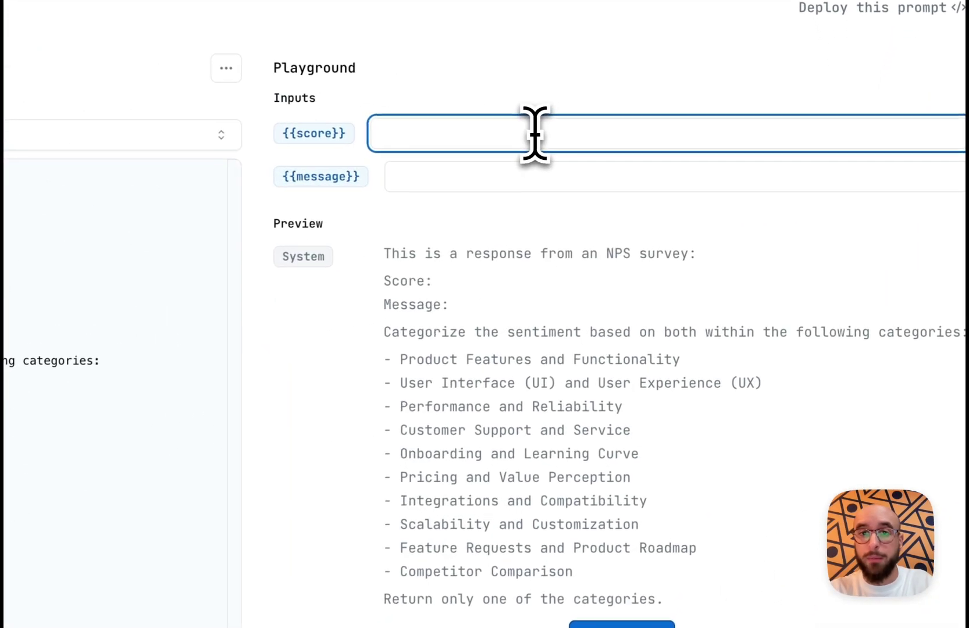
pyautogui.write('8')
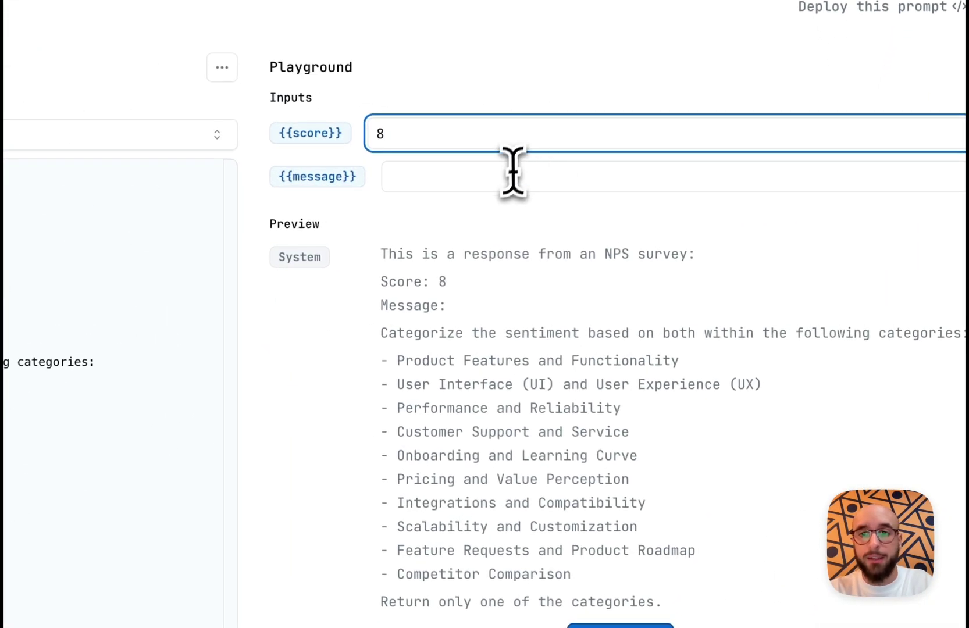
pyautogui.click(509, 177)
pyautogui.write('the prod')
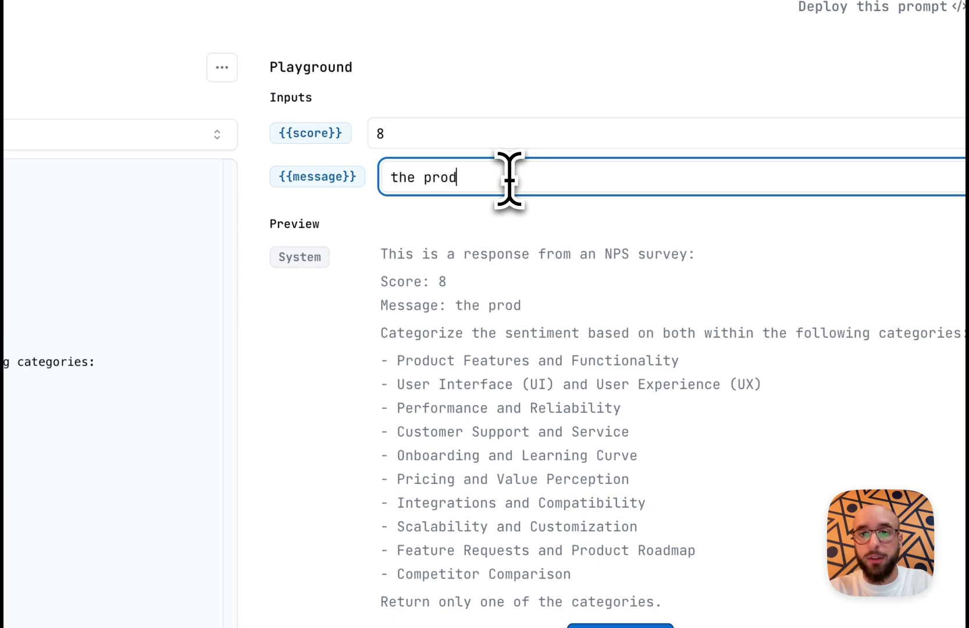
pyautogui.write('uct looks great!')
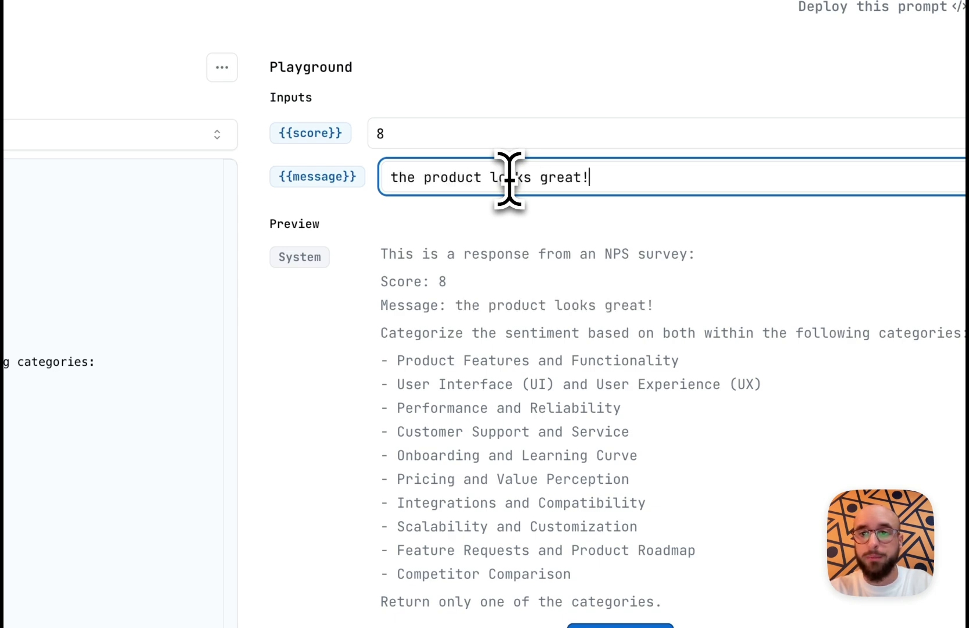
pyautogui.click(574, 485)
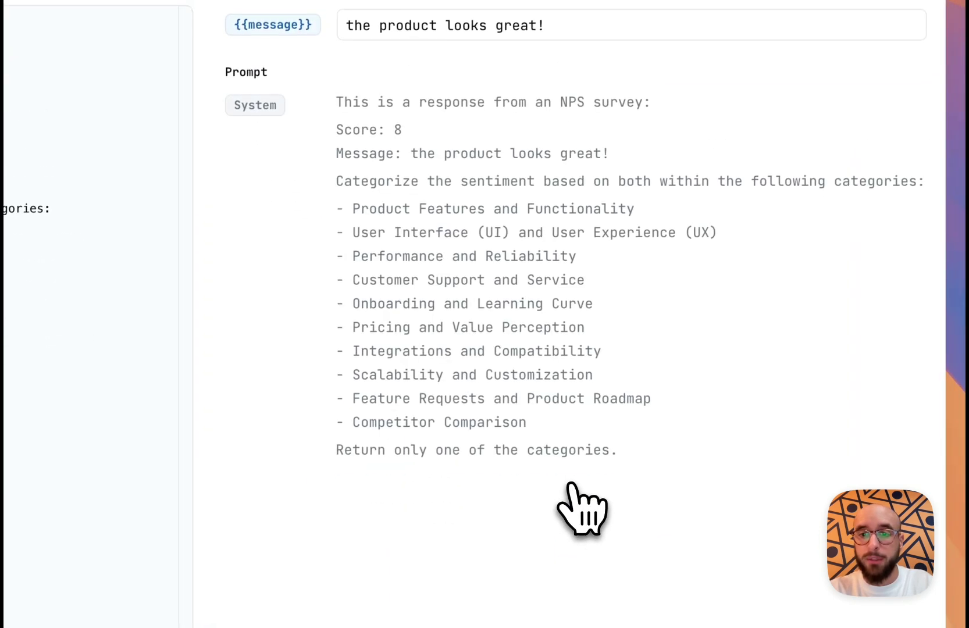
pyautogui.moveTo(379, 146)
pyautogui.mouseDown()
pyautogui.moveTo(539, 223)
pyautogui.moveTo(666, 509)
pyautogui.mouseUp()
pyautogui.click(666, 508)
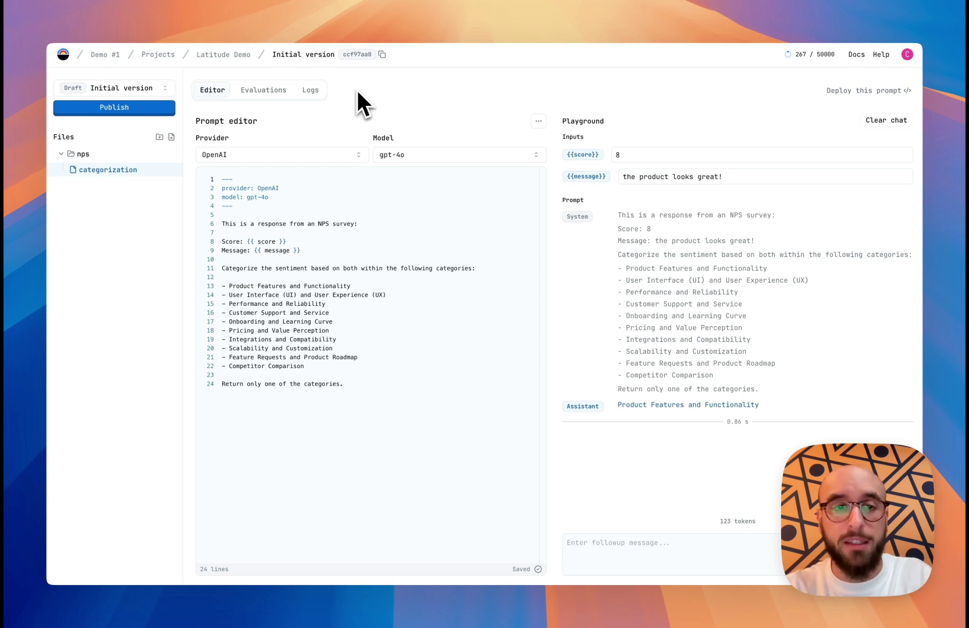
# Open the NPS Categorization Review evaluation from the prompt's Evaluations list
pyautogui.click(263, 92)
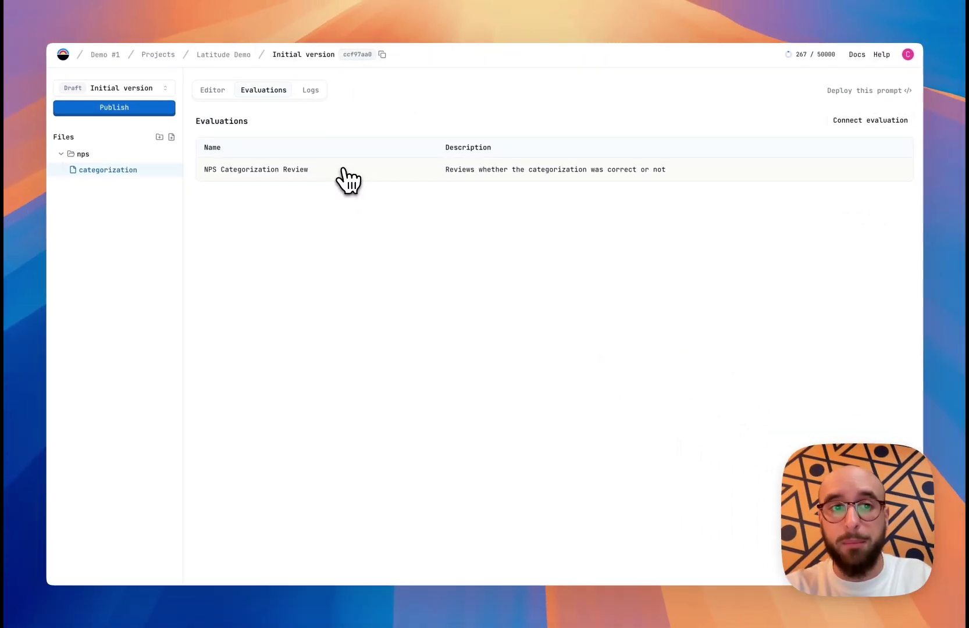
pyautogui.click(348, 179)
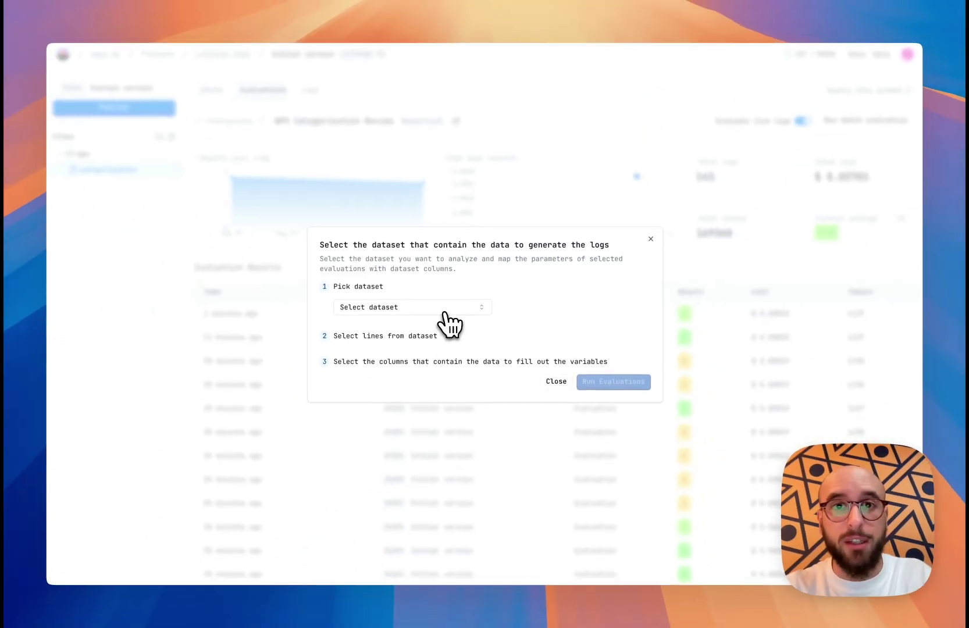
# Choose the NPS Synthetic dataset and limit the batch to lines 1–20
pyautogui.click(447, 310)
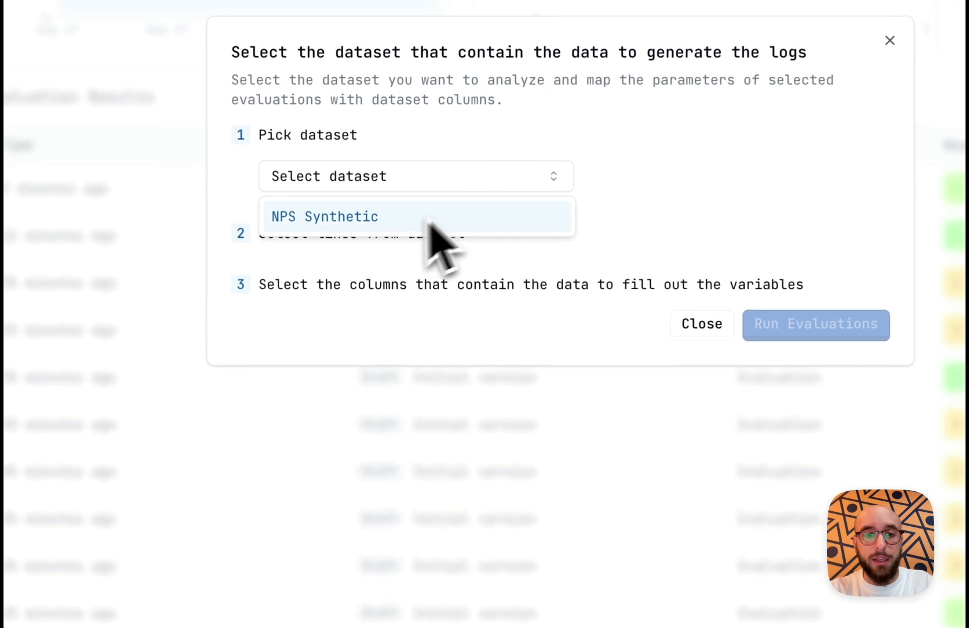
pyautogui.click(435, 227)
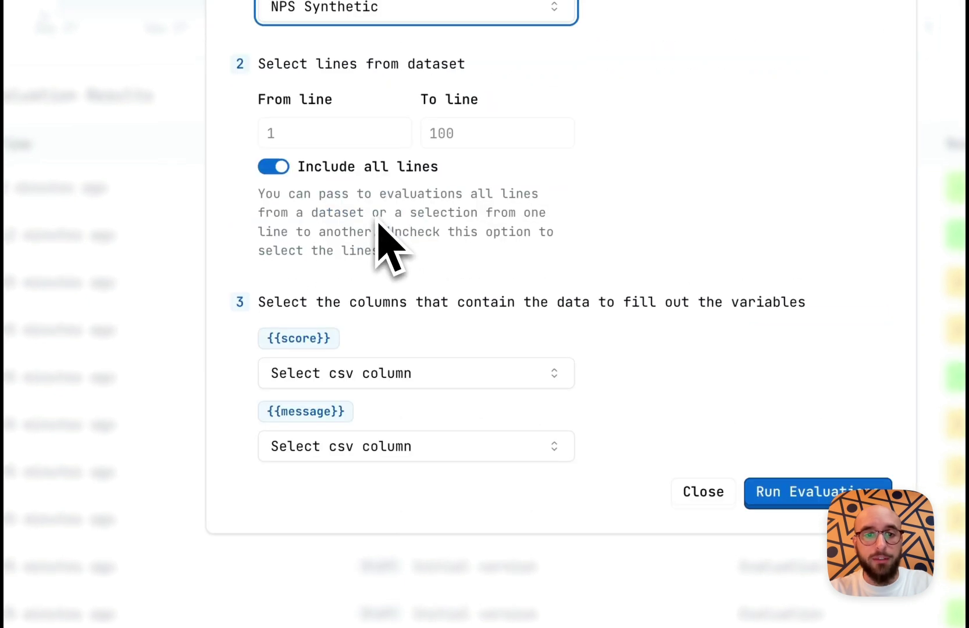
pyautogui.click(274, 167)
pyautogui.click(448, 134)
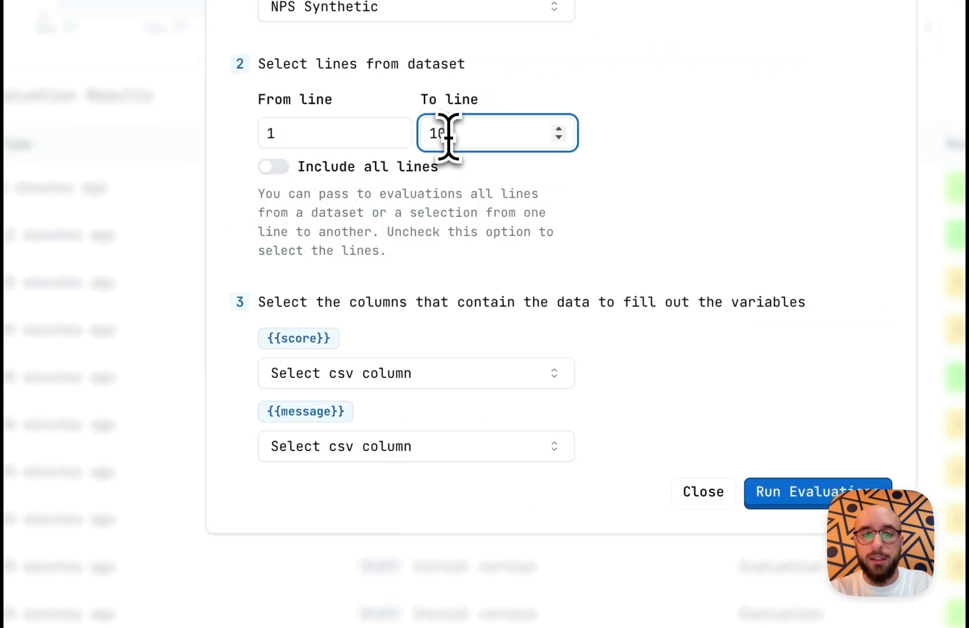
pyautogui.press('BackSpace')
pyautogui.write('2')
pyautogui.click(636, 178)
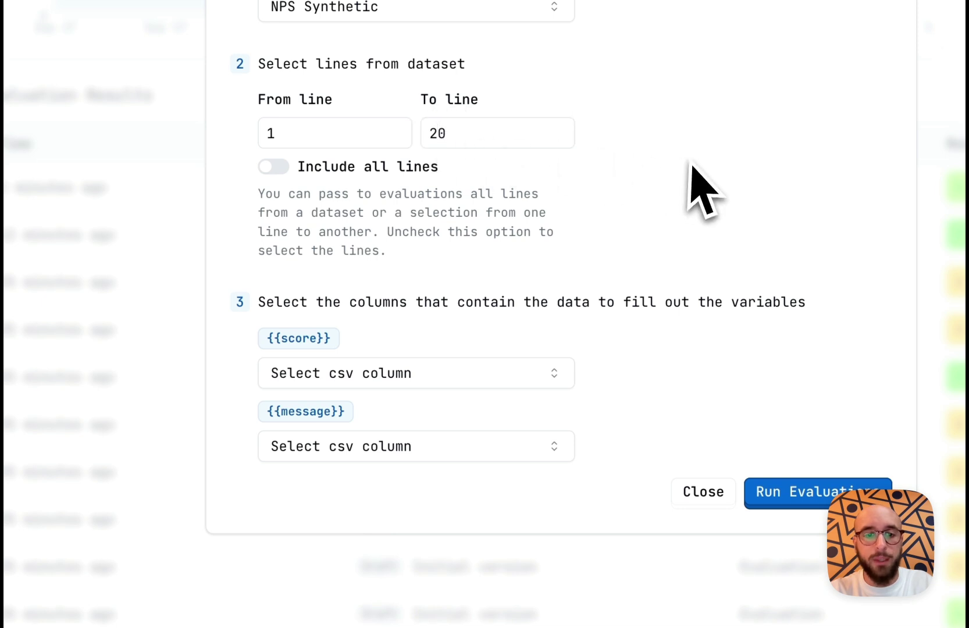
# Map the Score and Message columns to score and message, then run the evaluations
pyautogui.click(371, 377)
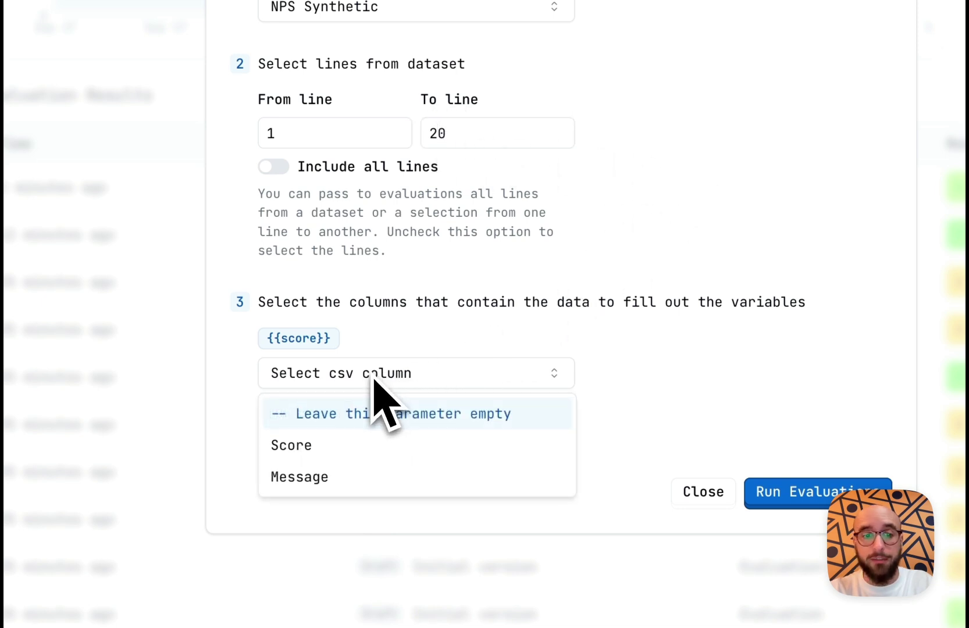
pyautogui.click(333, 455)
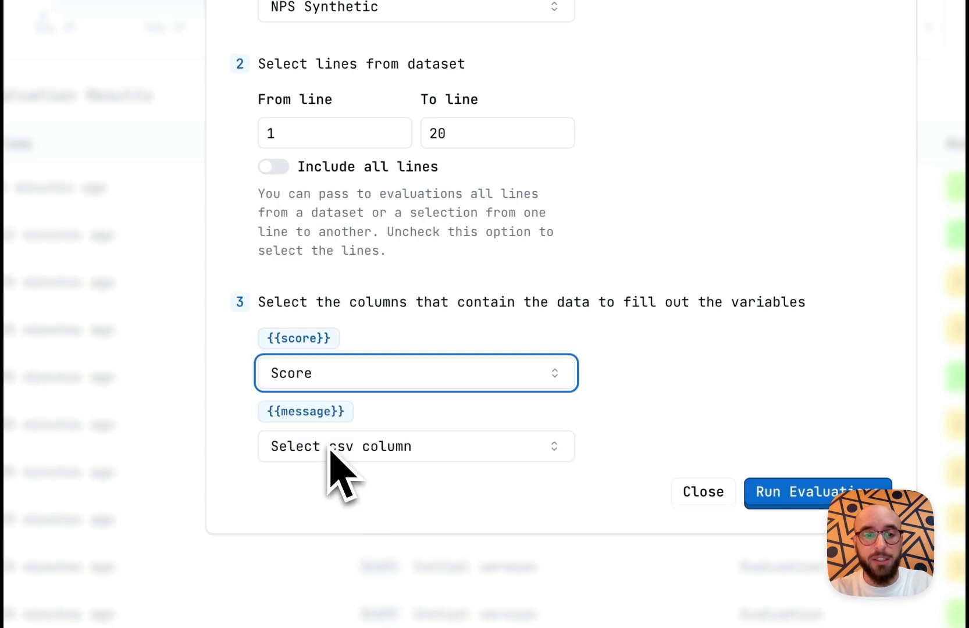
pyautogui.click(368, 461)
pyautogui.click(277, 420)
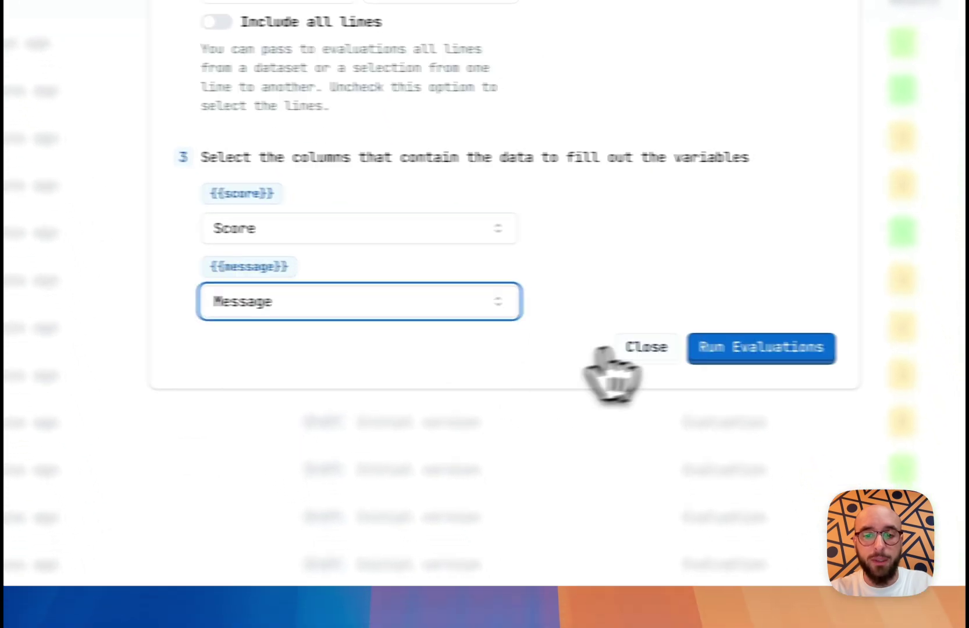
pyautogui.click(769, 357)
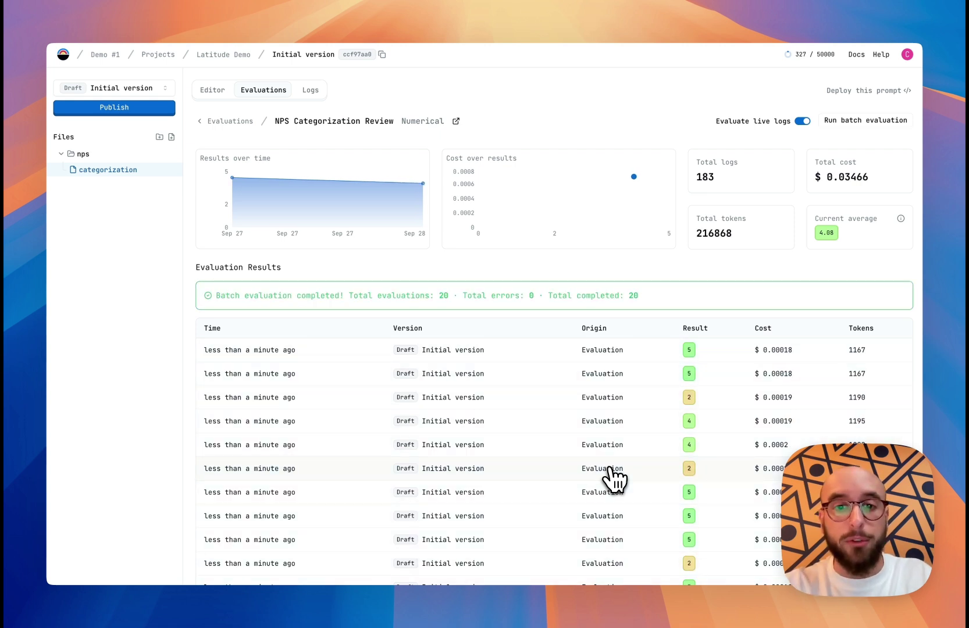
pyautogui.scroll(-2, 531, 400)
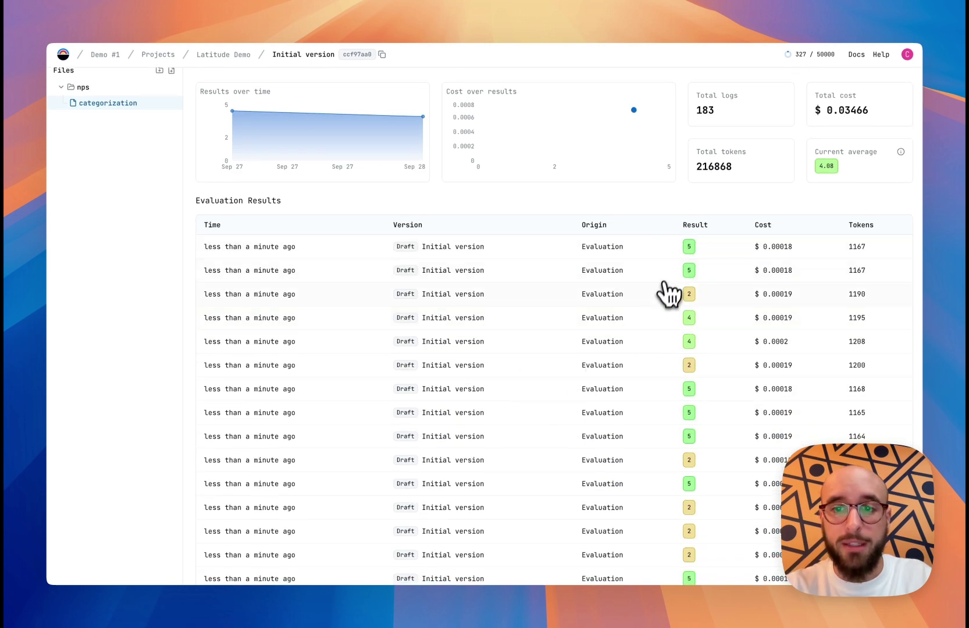
# Inspect one result scored 2, which reasons Product Features over Performance, then close it
pyautogui.click(530, 310)
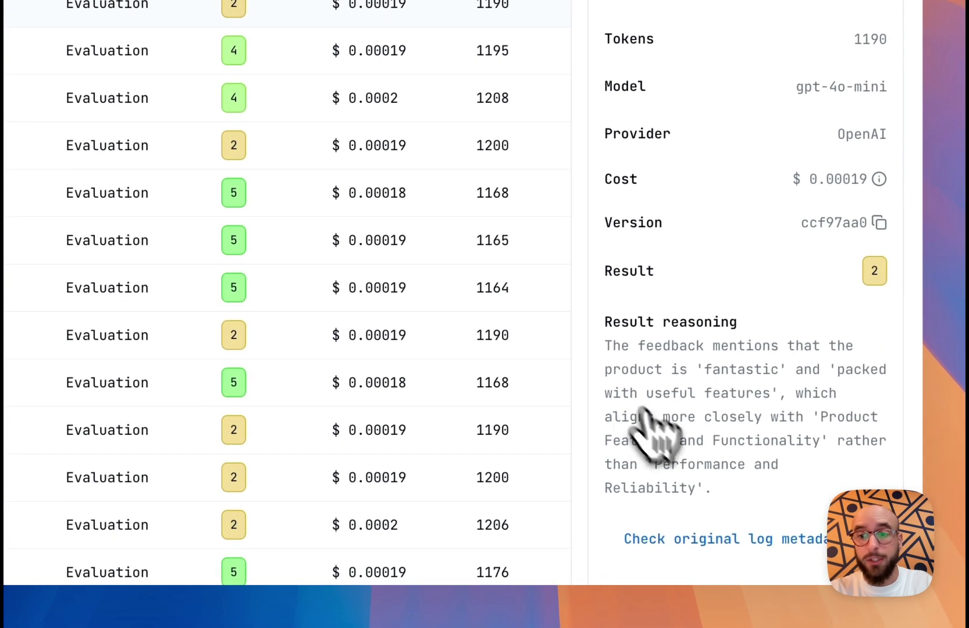
pyautogui.press('Escape')
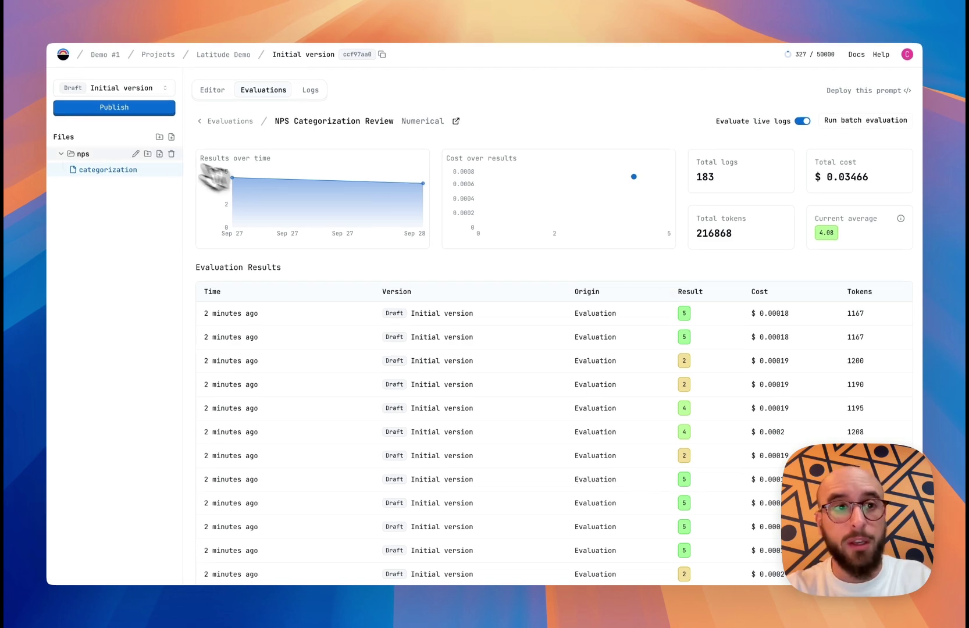
# Publish the prompt's initial version to production
pyautogui.click(130, 110)
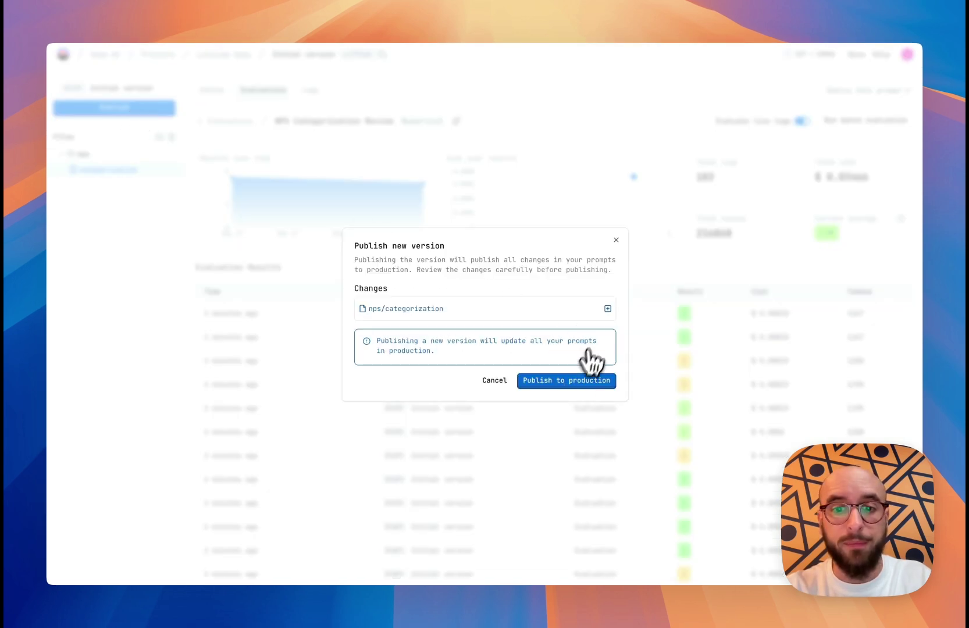
pyautogui.click(568, 380)
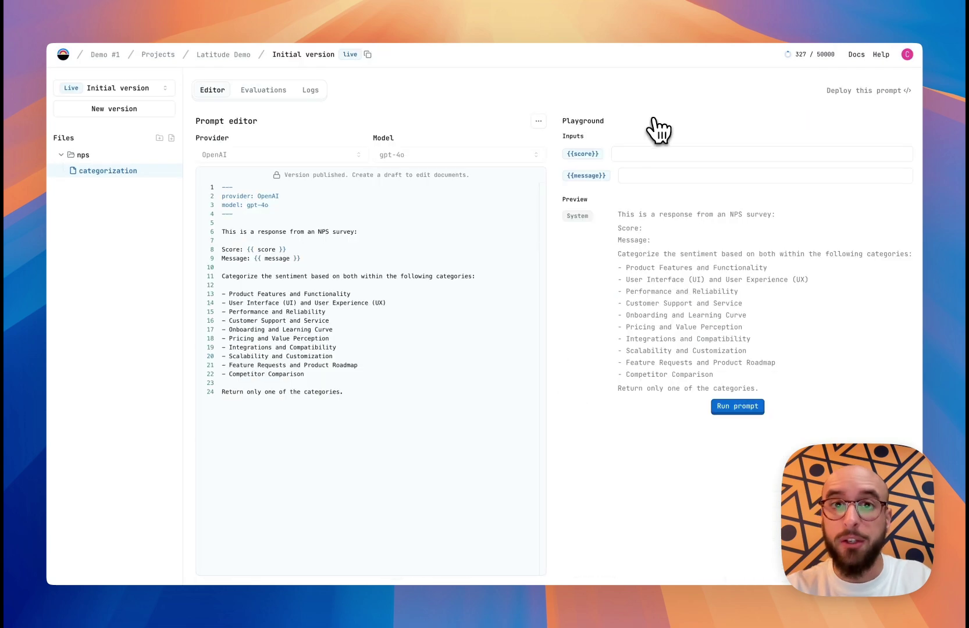
pyautogui.click(870, 92)
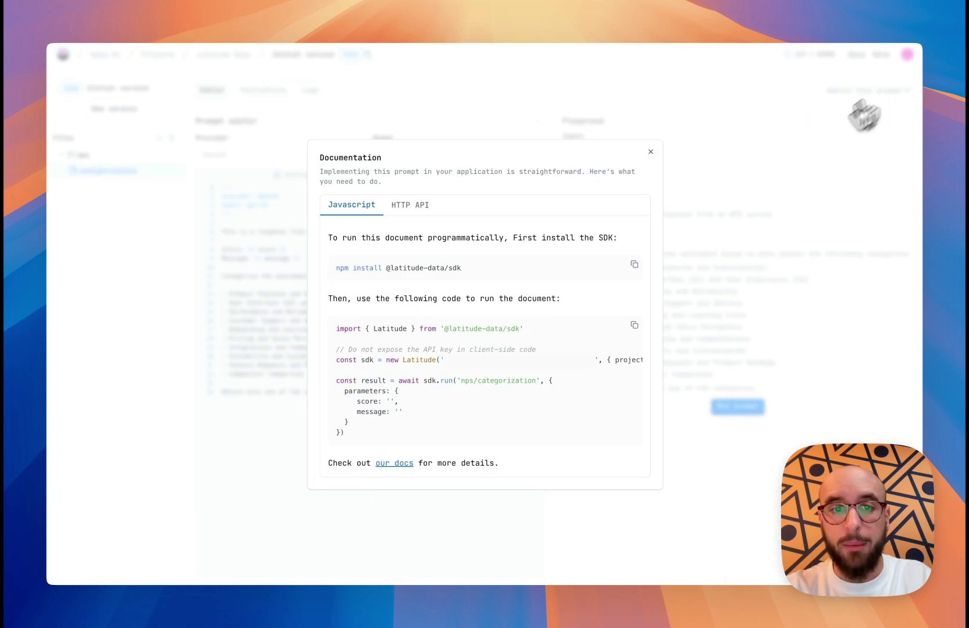
pyautogui.click(420, 214)
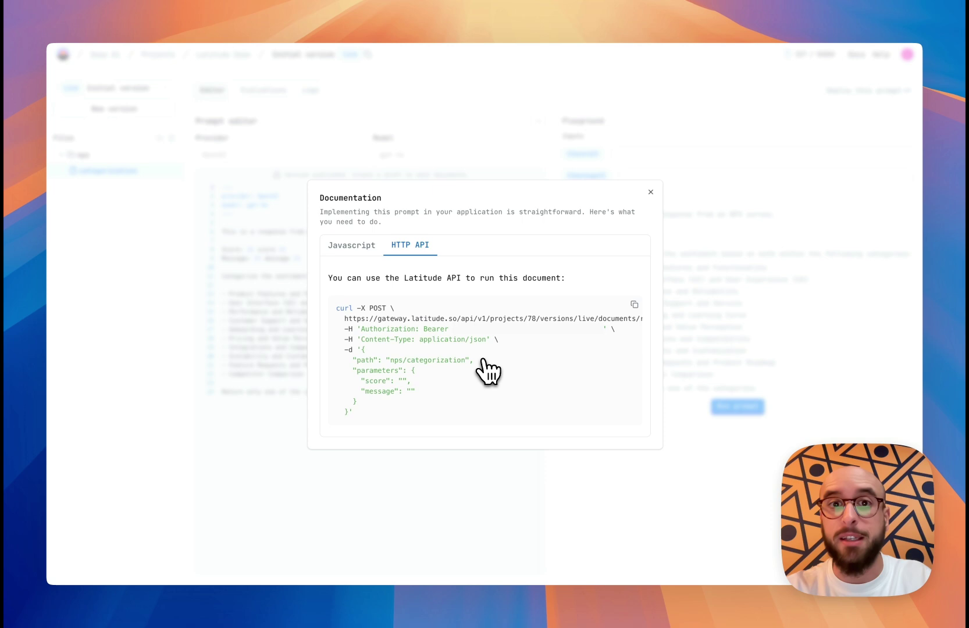
pyautogui.press('Escape')
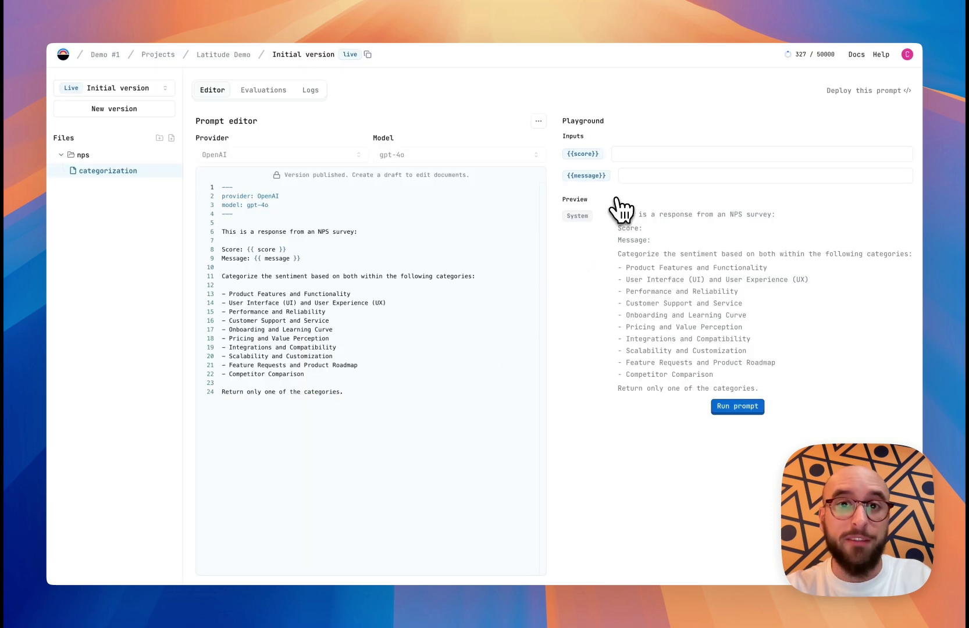
# Reopen the NPS Categorization Review evaluation under the published v1 version
pyautogui.click(277, 97)
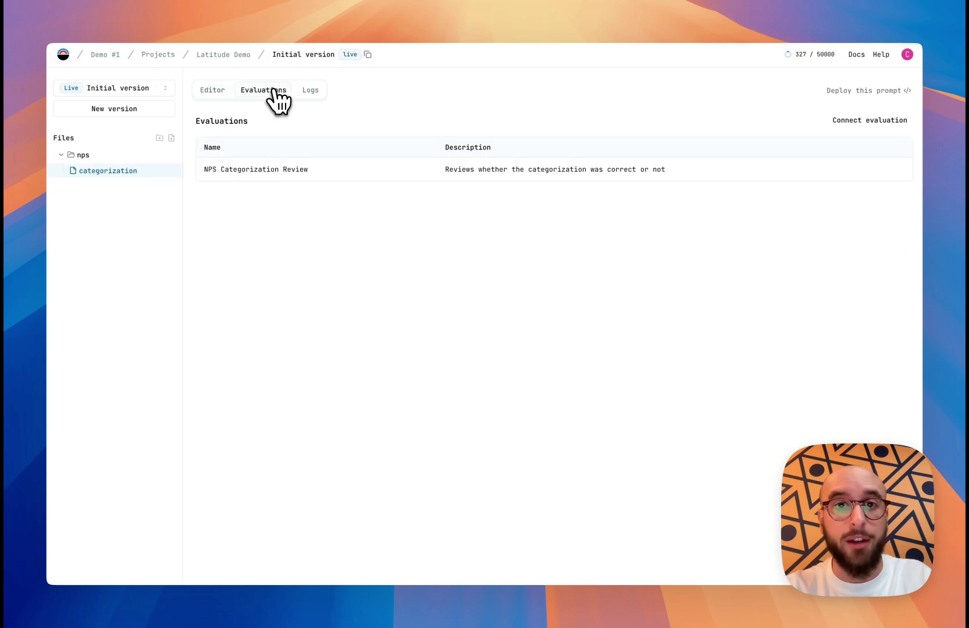
pyautogui.click(311, 171)
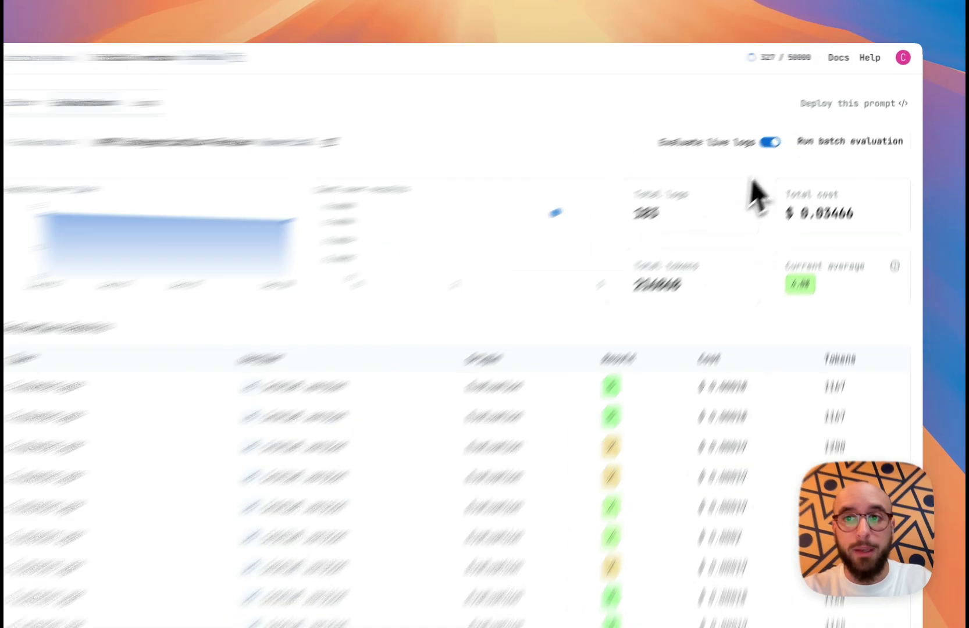